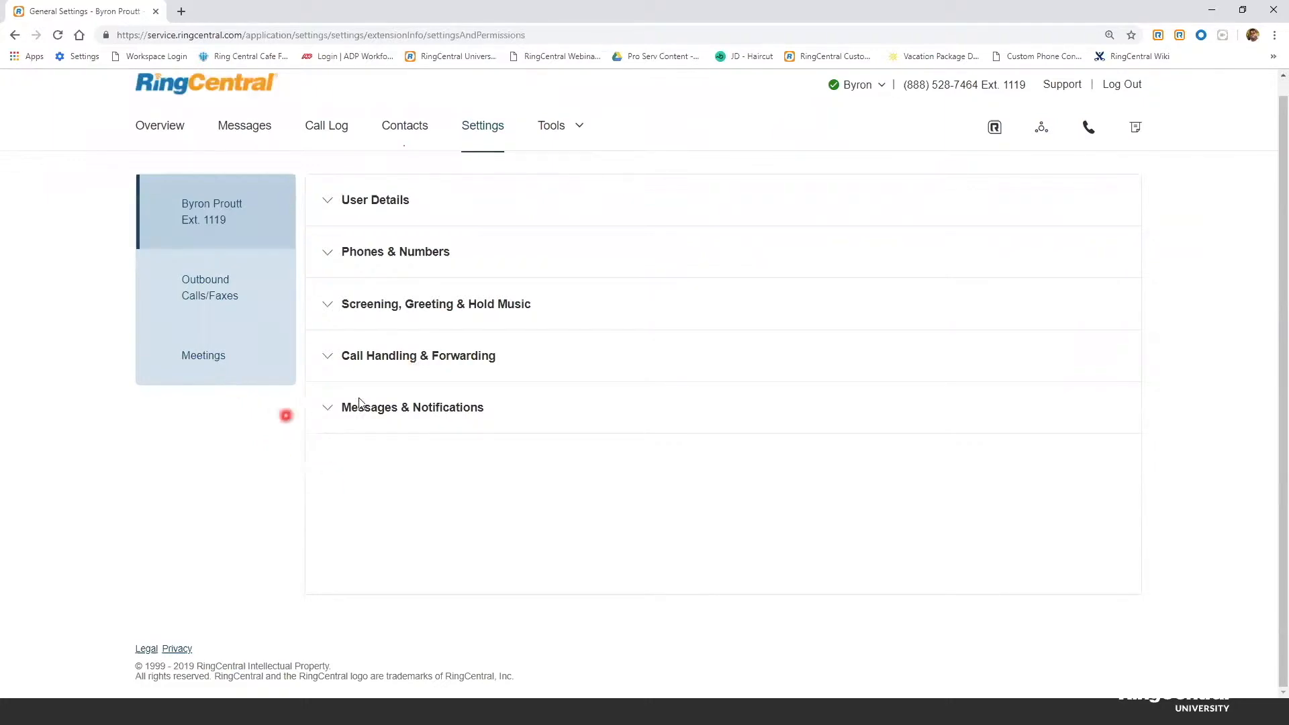
# Step: Expand Phones & Numbers to show the Phones list for this user
pyautogui.click(414, 359)
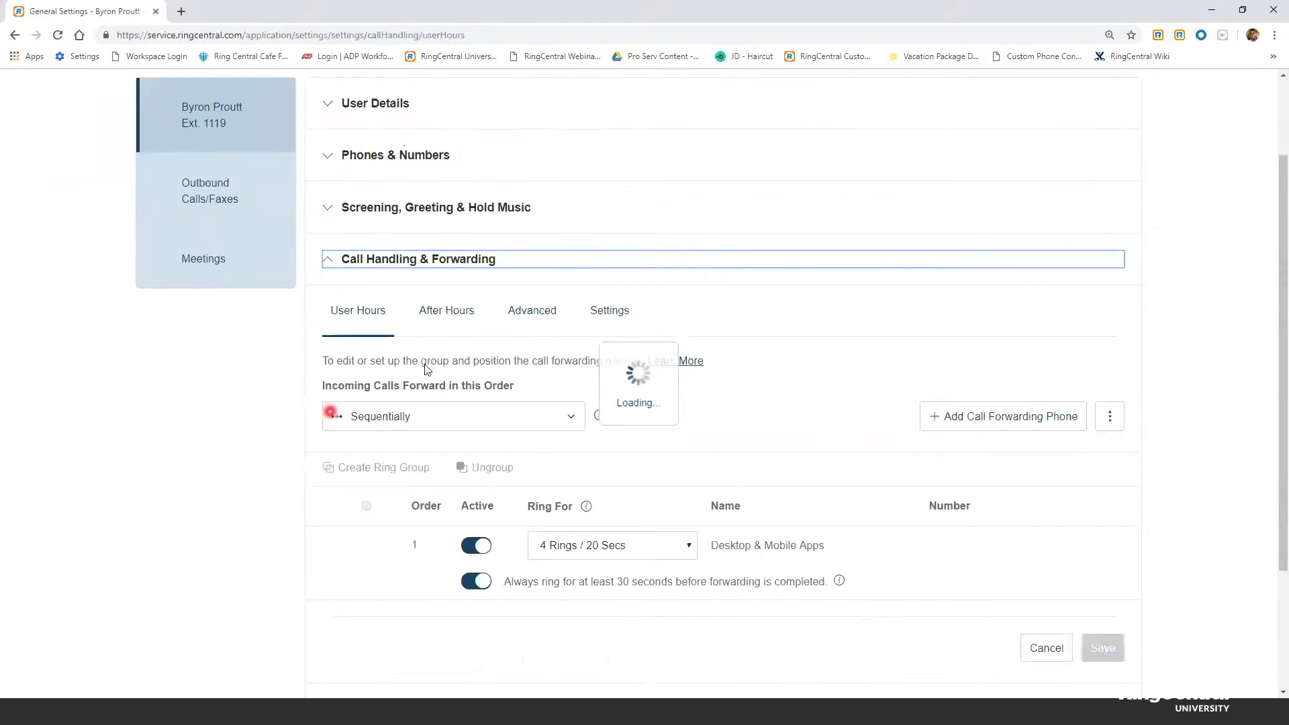
pyautogui.click(423, 261)
pyautogui.click(399, 261)
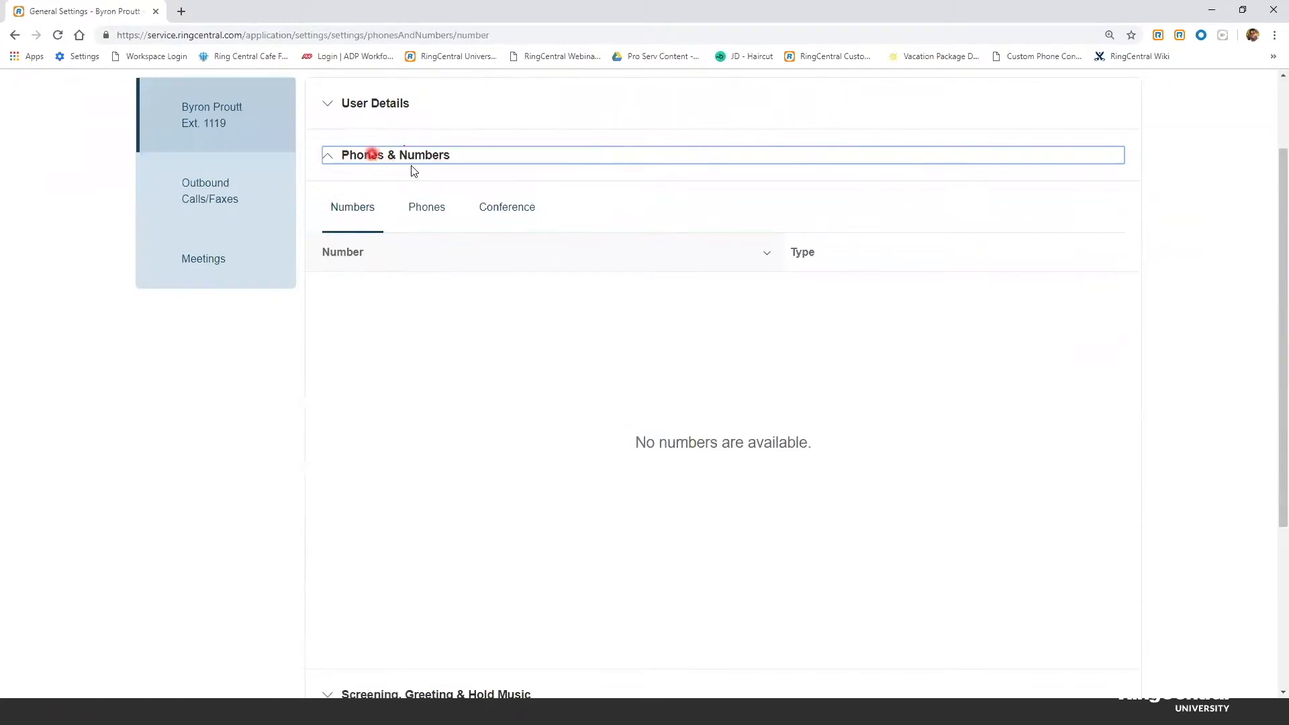
pyautogui.click(419, 210)
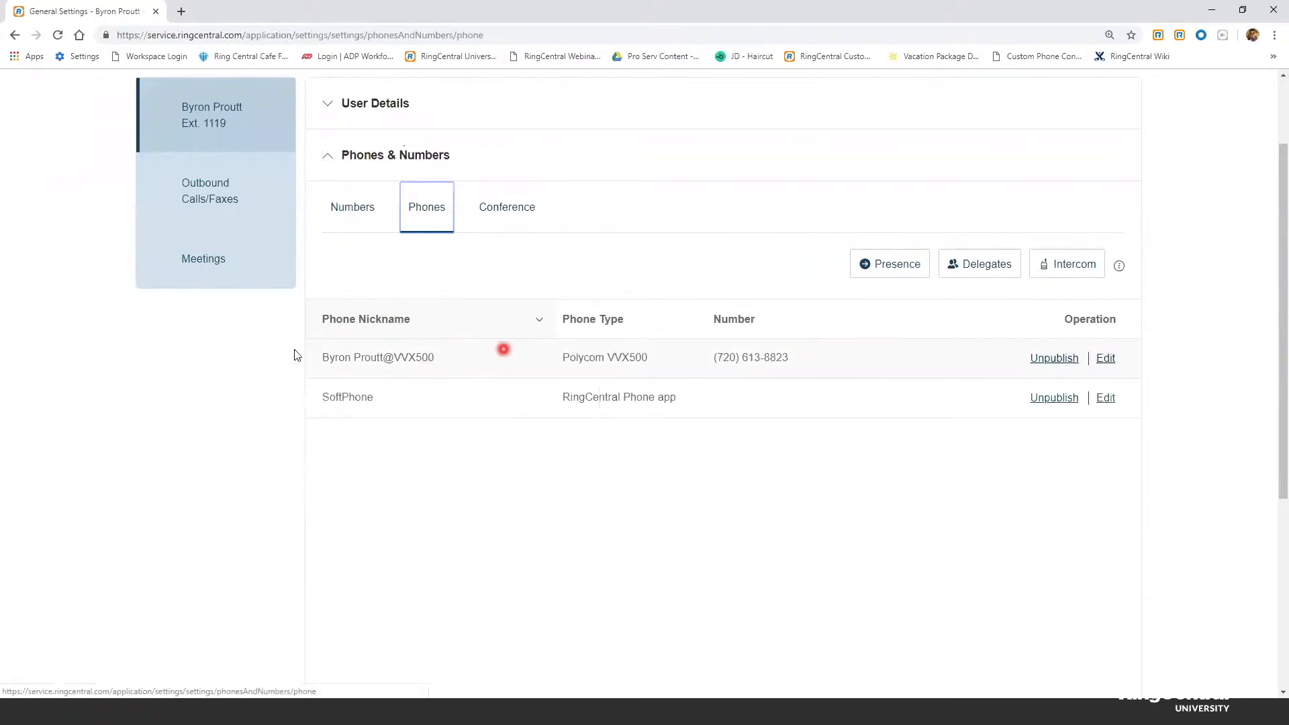
# Step: Point out the desk phone and softphone entries, then bring up the Presence settings
pyautogui.moveTo(294, 357); pyautogui.dragTo(458, 356)
pyautogui.click(458, 356)
pyautogui.click(390, 412)
pyautogui.click(703, 408)
pyautogui.moveTo(535, 400); pyautogui.dragTo(582, 449)
pyautogui.click(709, 533)
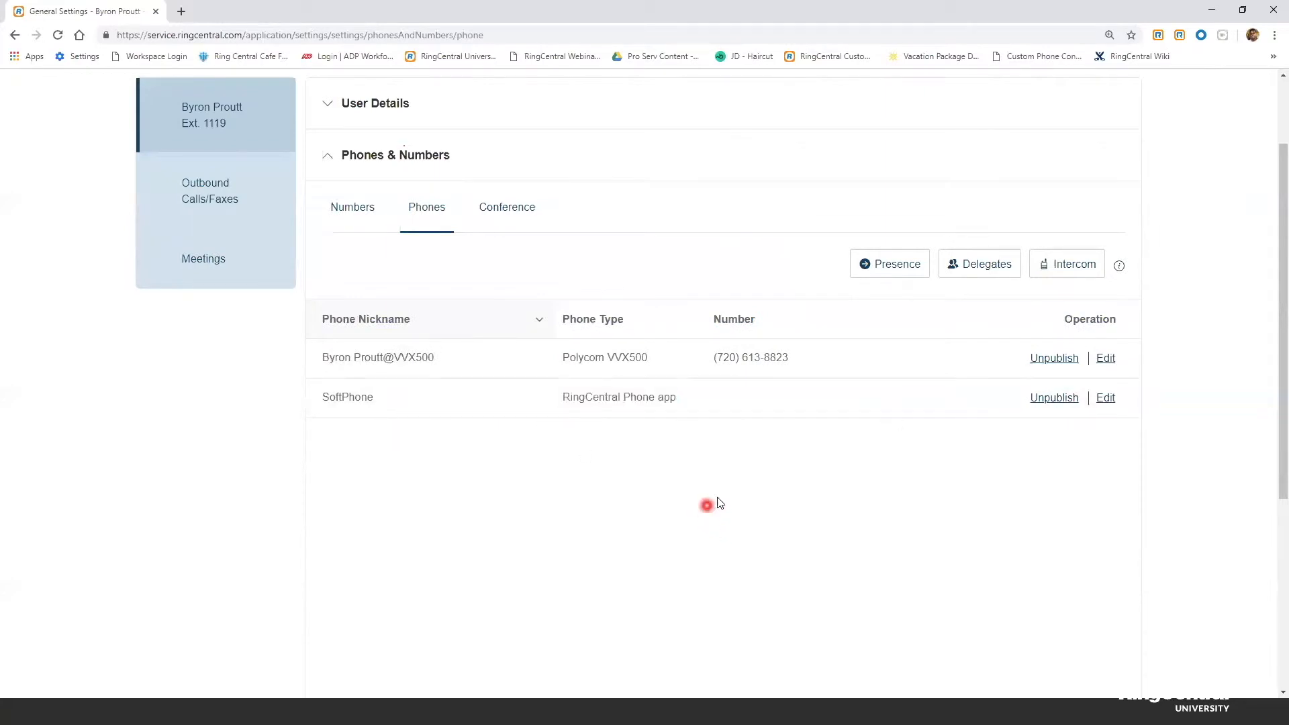
pyautogui.click(877, 266)
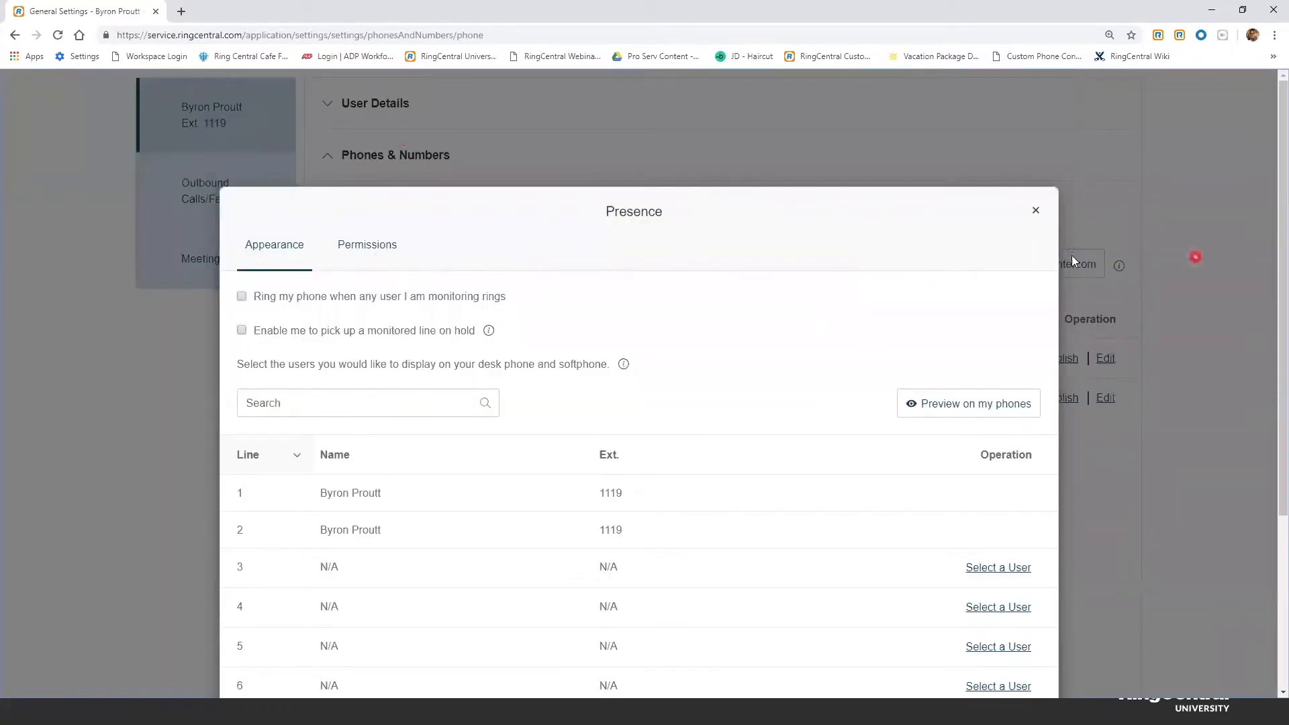
# Step: Zoom the browser page to 110% to enlarge the Presence line list
pyautogui.hotkey('ctrl', '+')
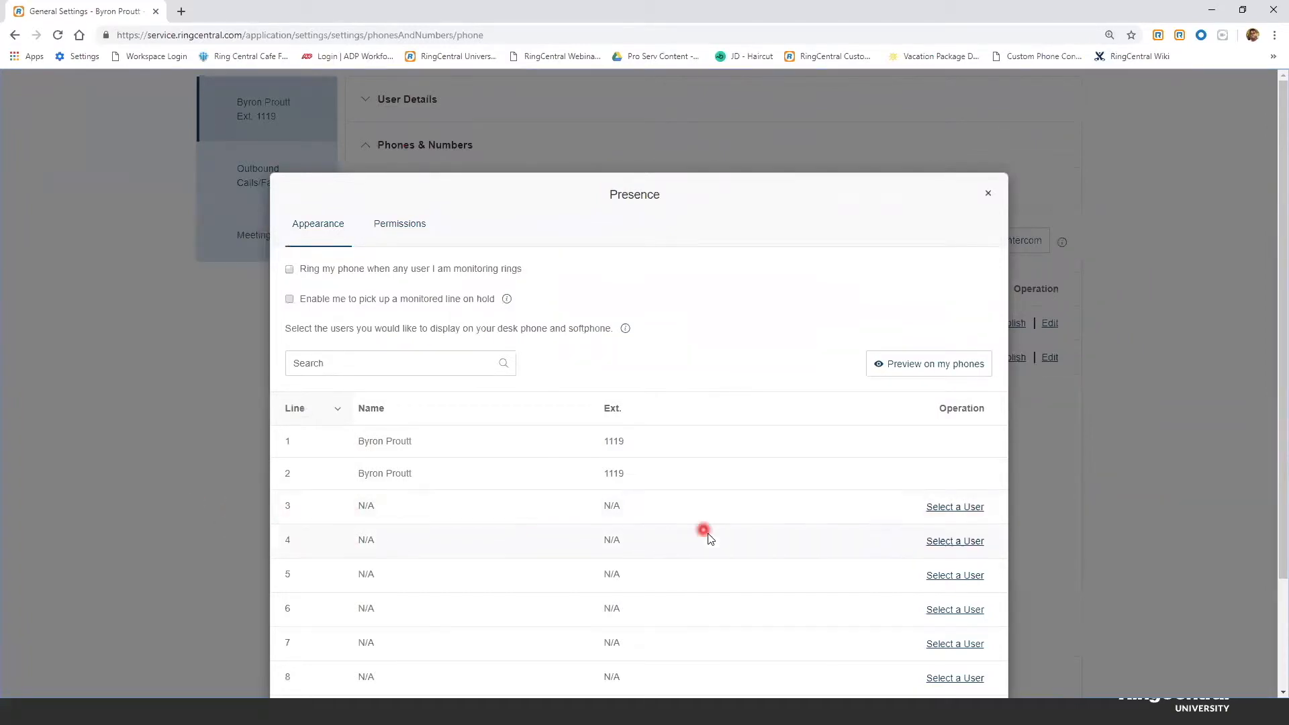
# Step: Assign presence line 3 to a monitored user found by searching their name
pyautogui.click(959, 507)
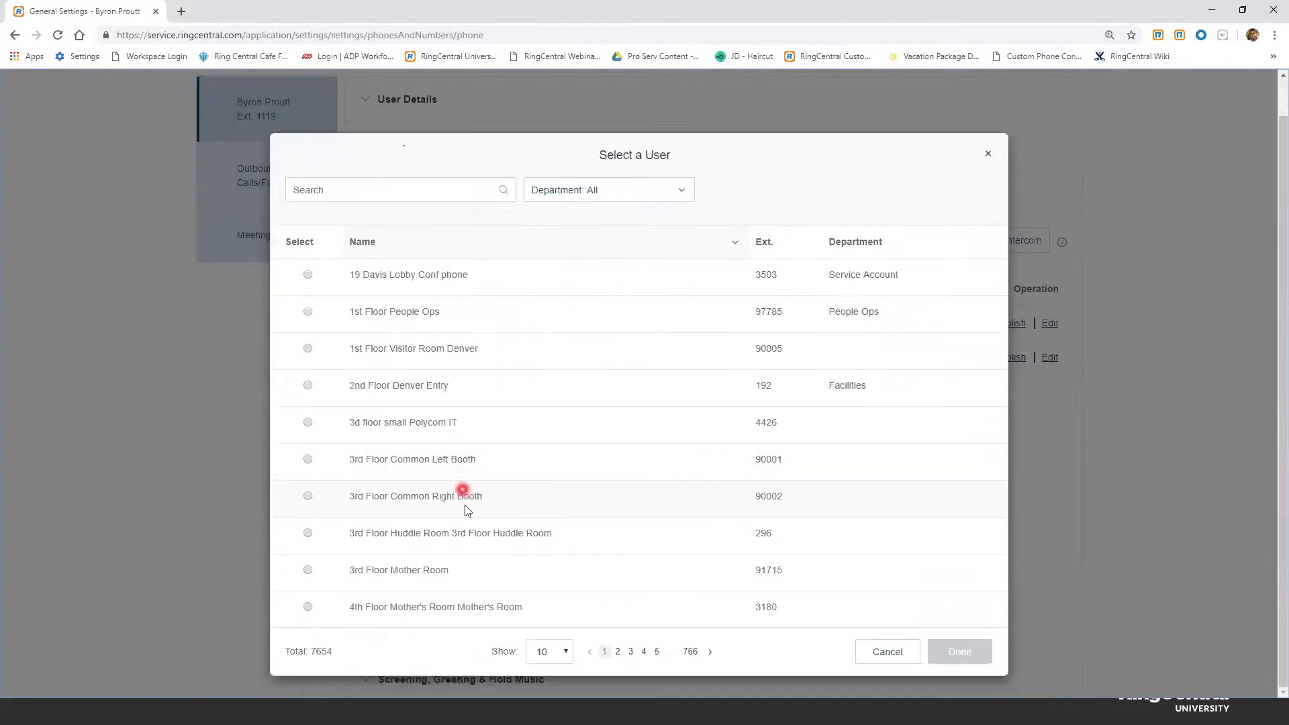
pyautogui.moveTo(335, 654); pyautogui.dragTo(287, 655)
pyautogui.click(321, 231)
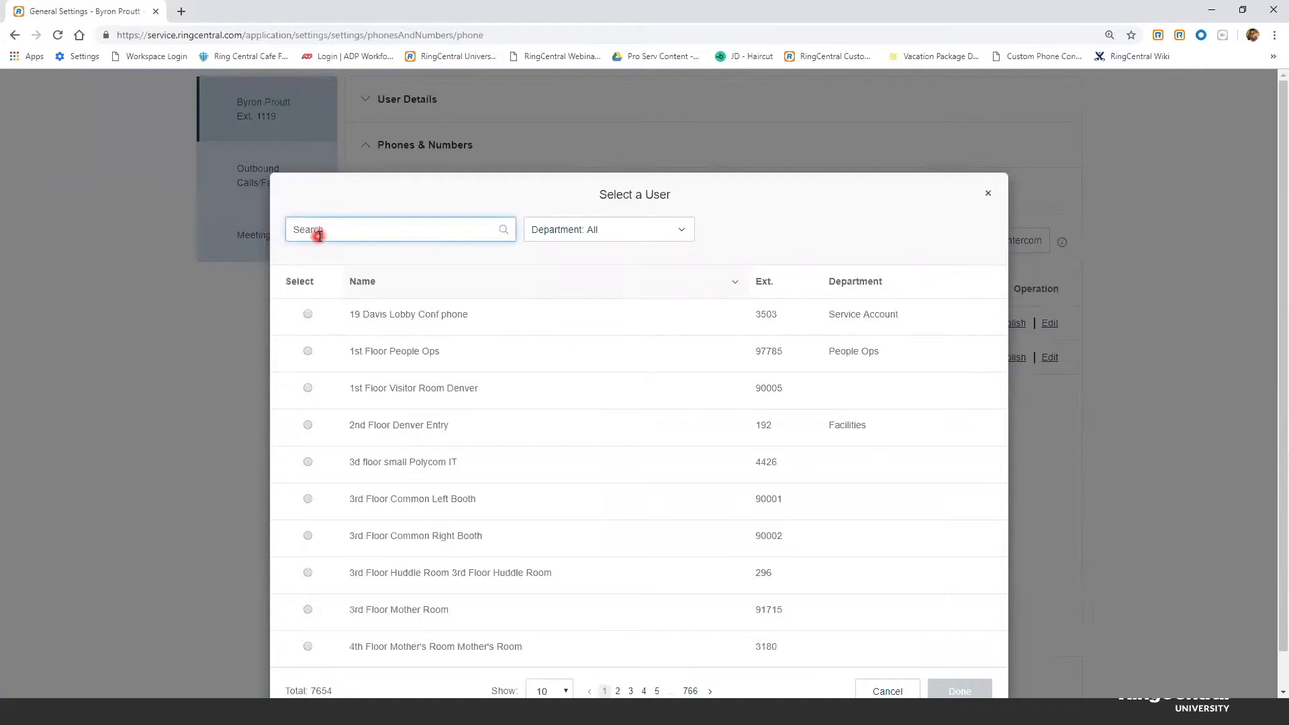
pyautogui.write('Crash')
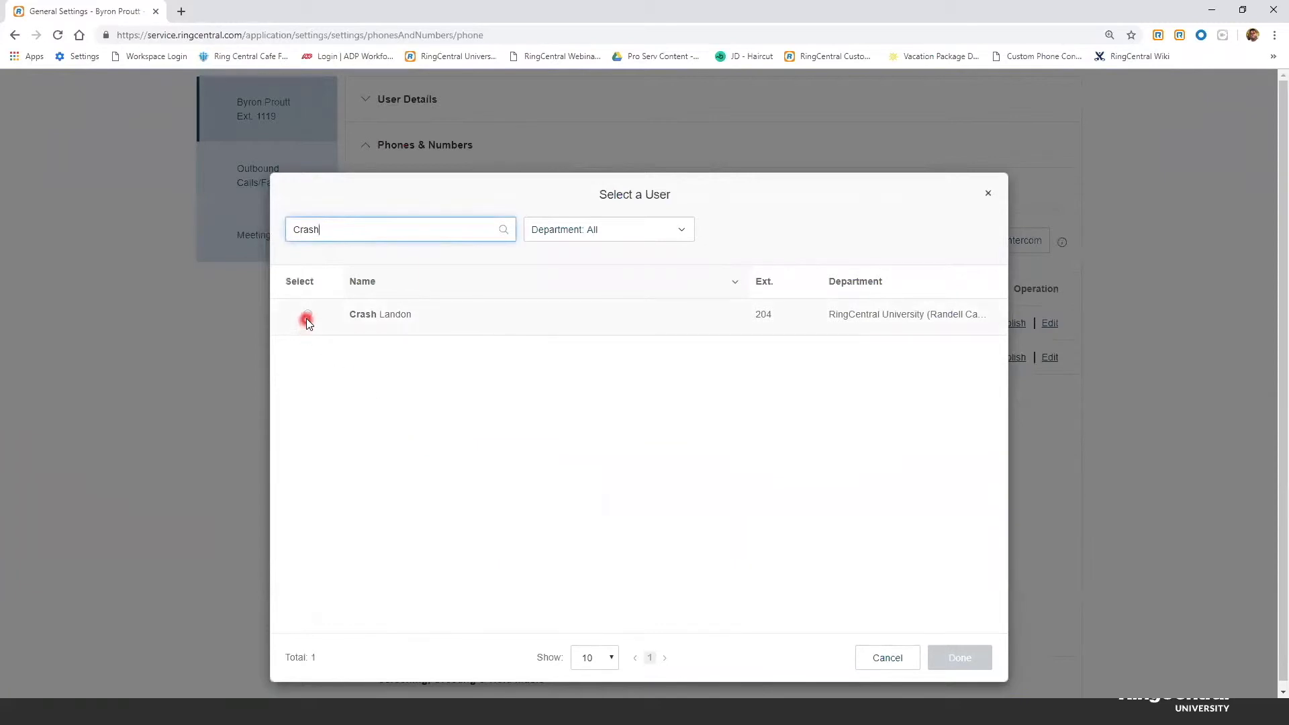
pyautogui.click(307, 317)
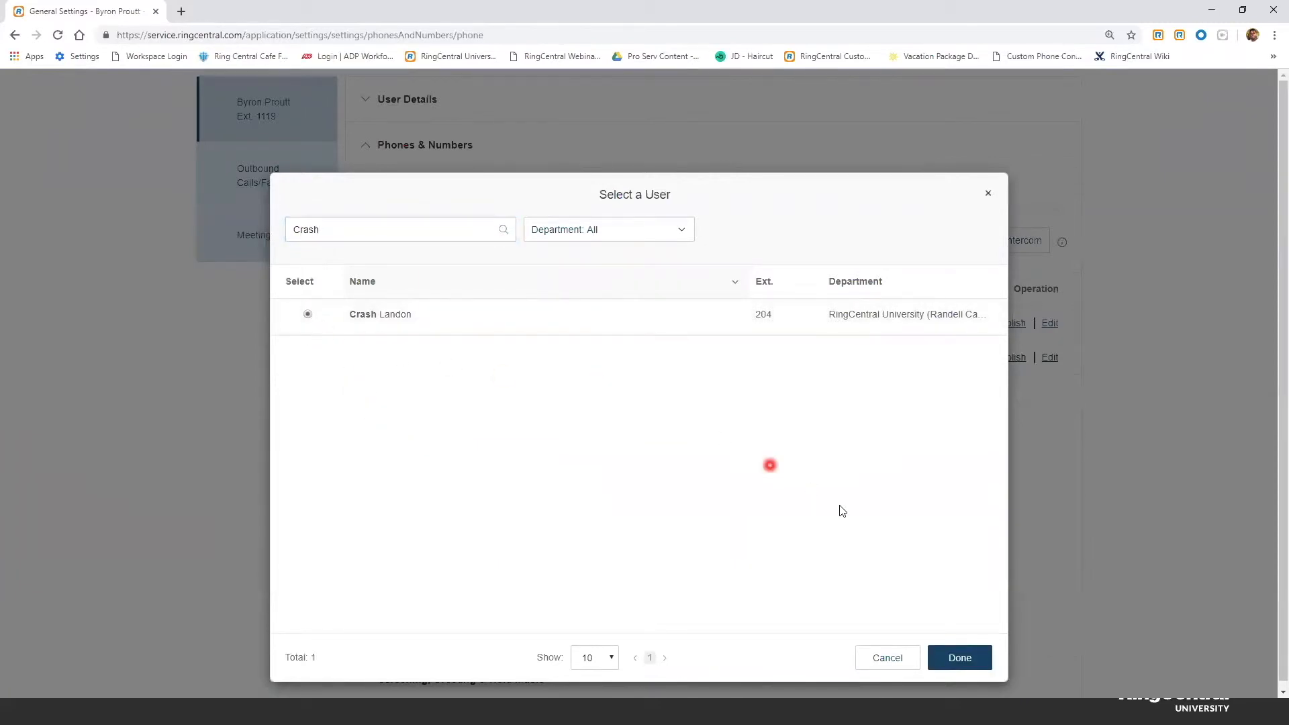
pyautogui.click(959, 658)
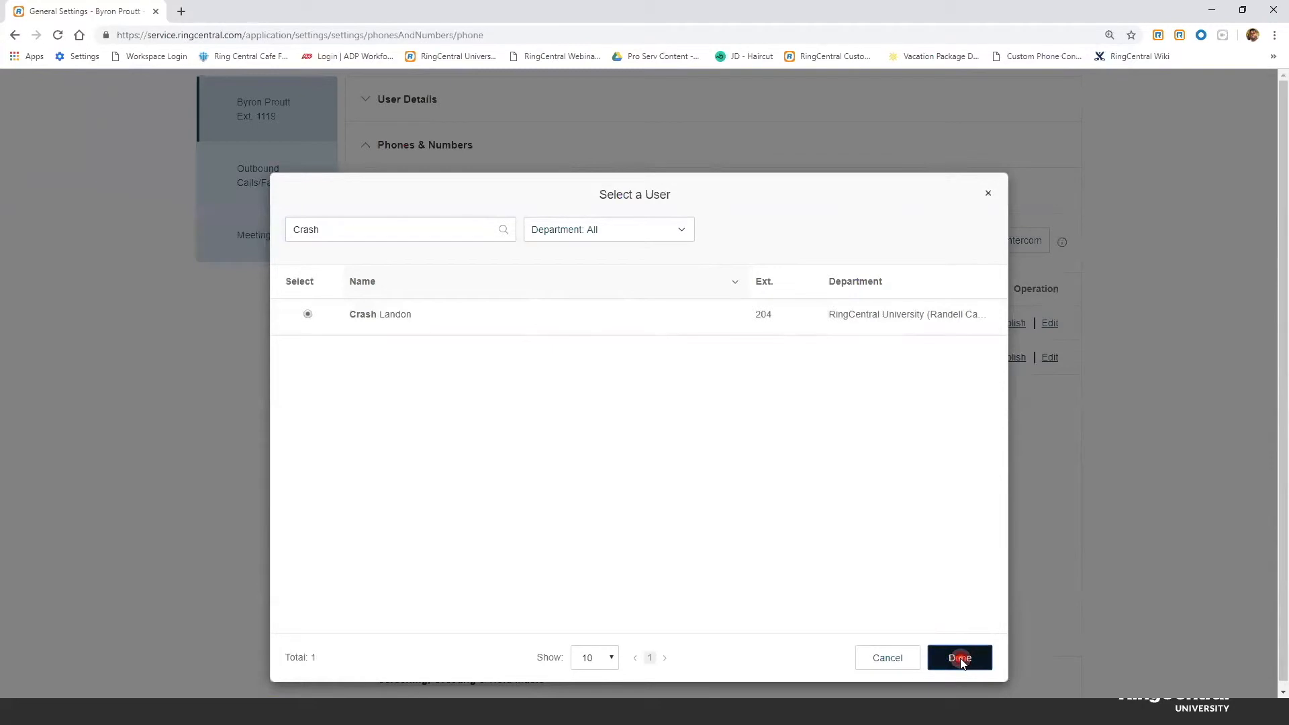
pyautogui.moveTo(478, 509); pyautogui.dragTo(275, 528)
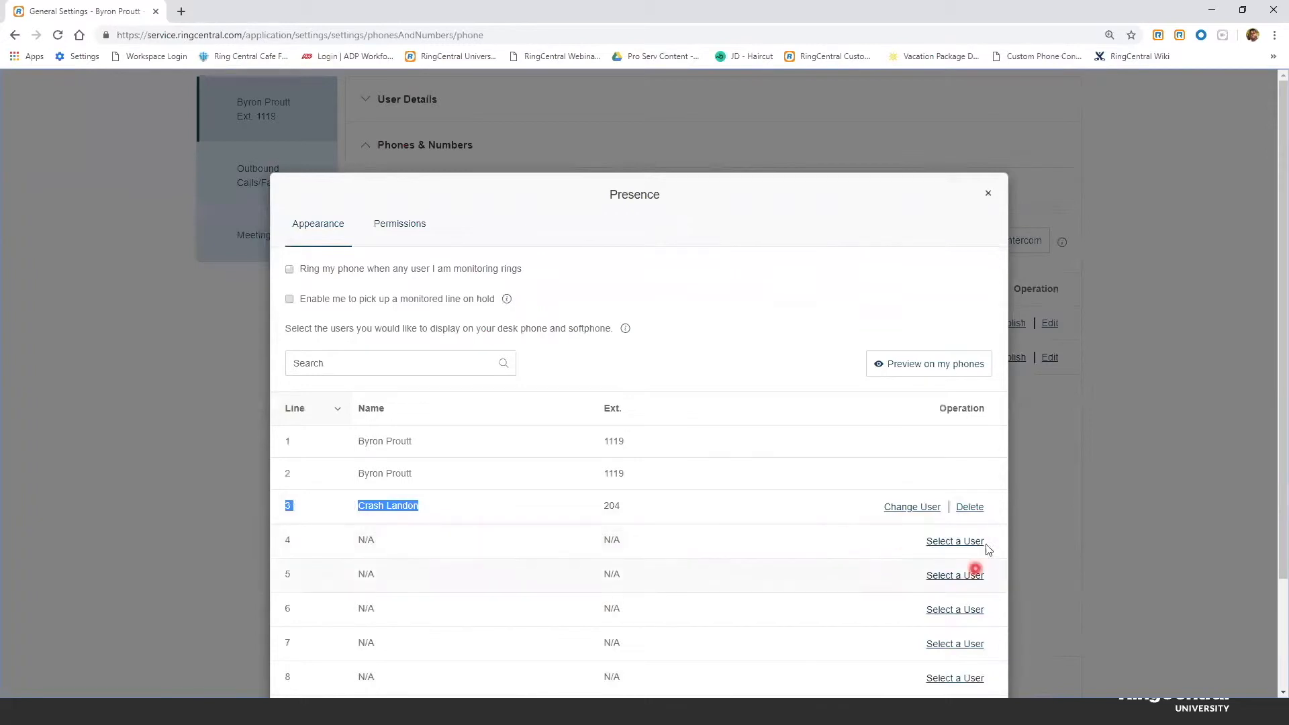
# Step: Assign presence line 4 to a second monitored user found by name search
pyautogui.scroll(-2, 873, 517)
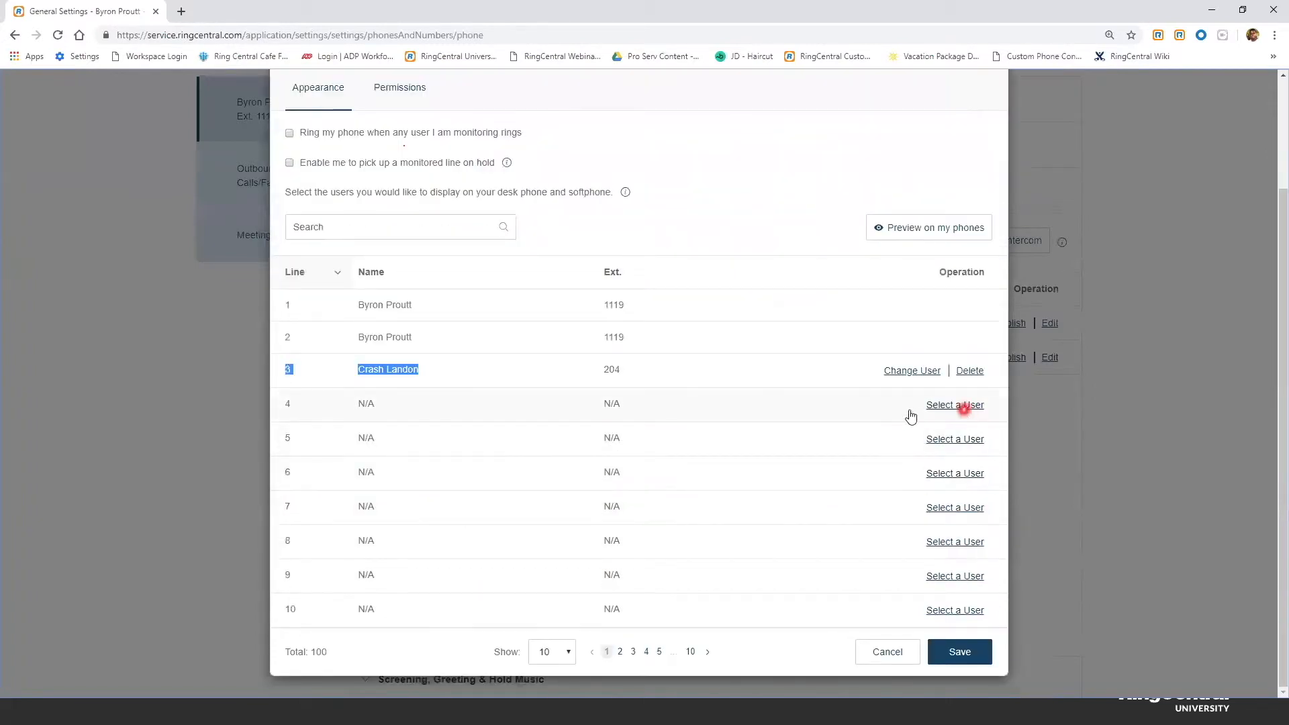
pyautogui.click(956, 406)
pyautogui.click(355, 227)
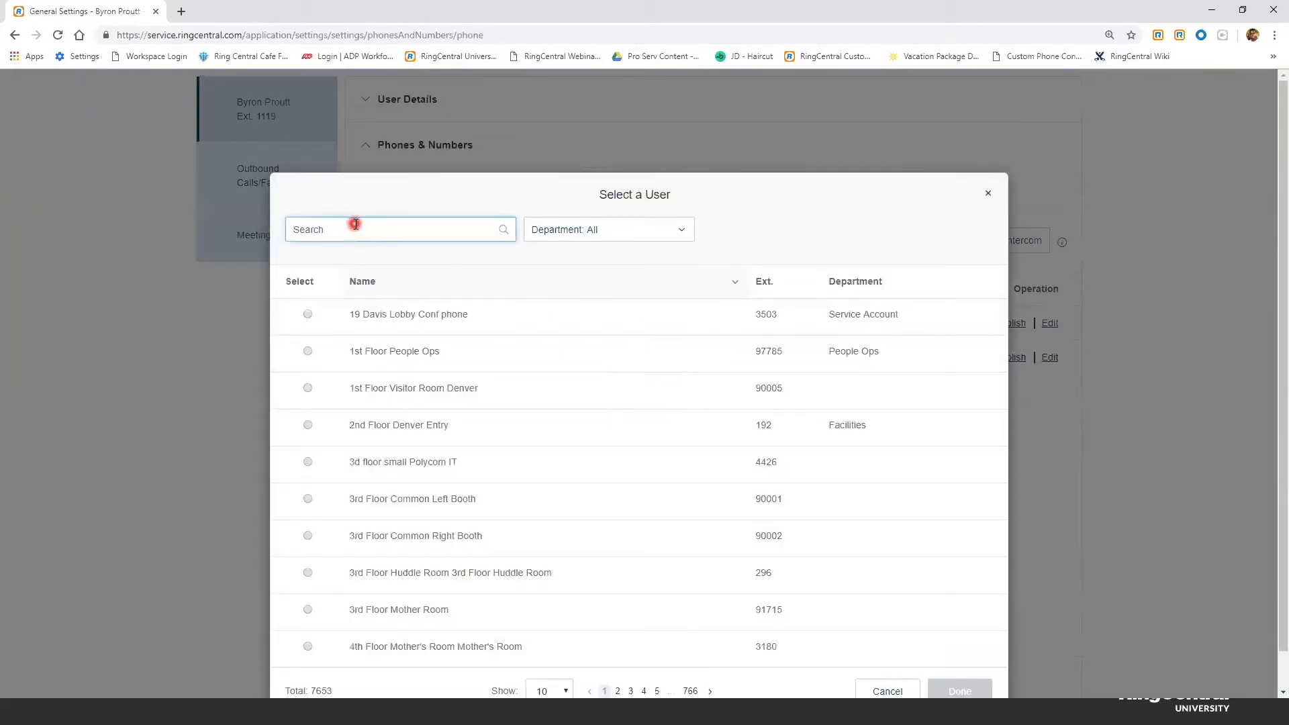
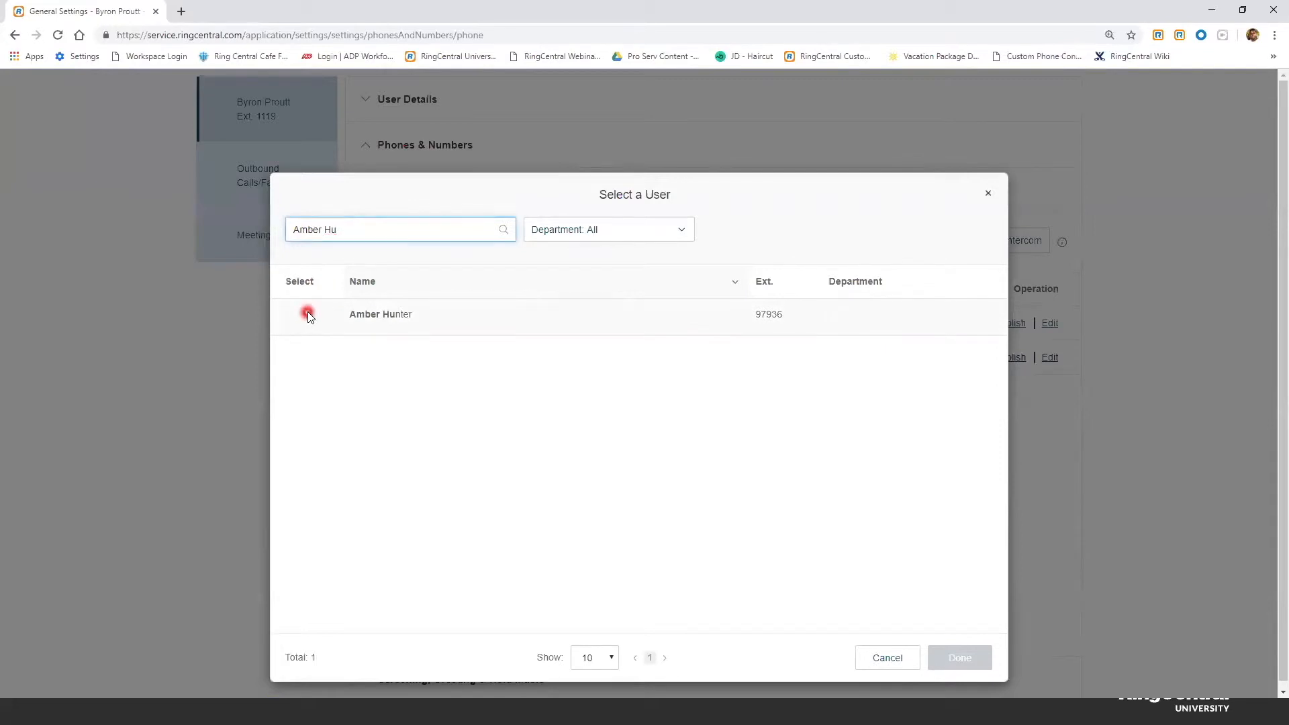
pyautogui.click(308, 314)
pyautogui.click(960, 658)
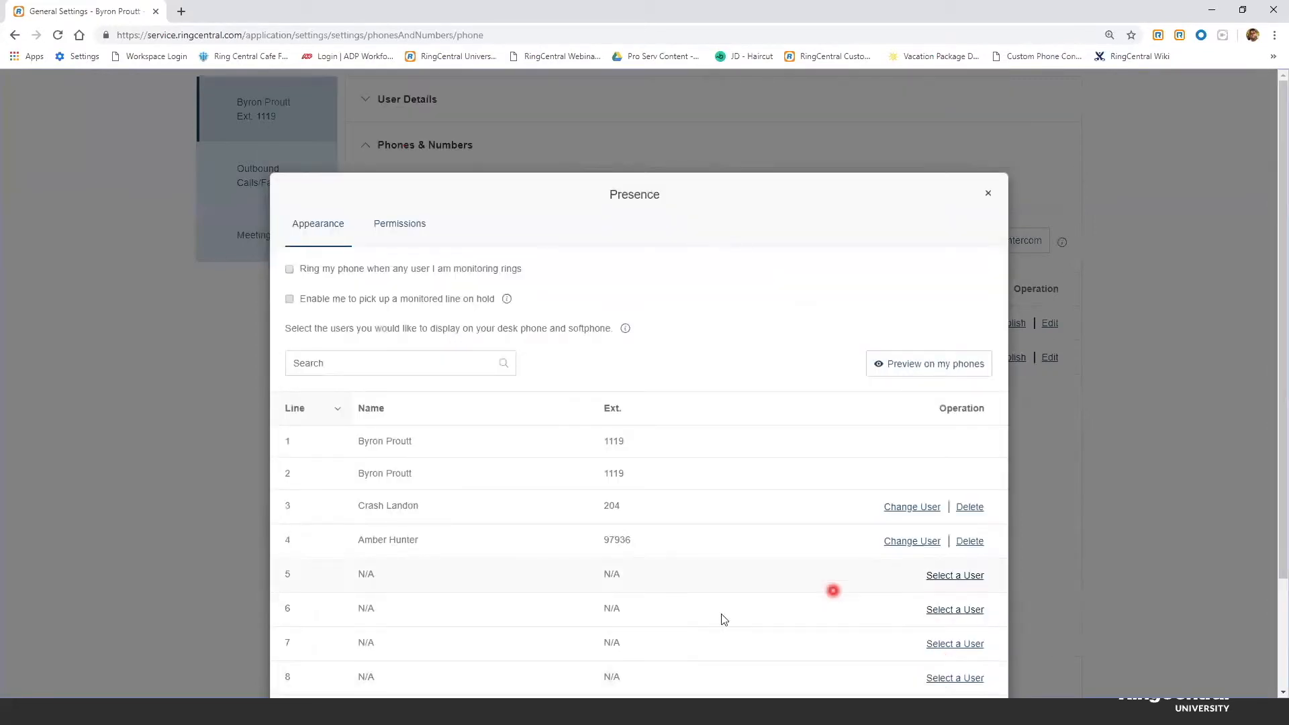
# Step: Assign presence line 5 to a third monitored user found by name search
pyautogui.scroll(-1, 528, 573)
pyautogui.scroll(-1, 525, 570)
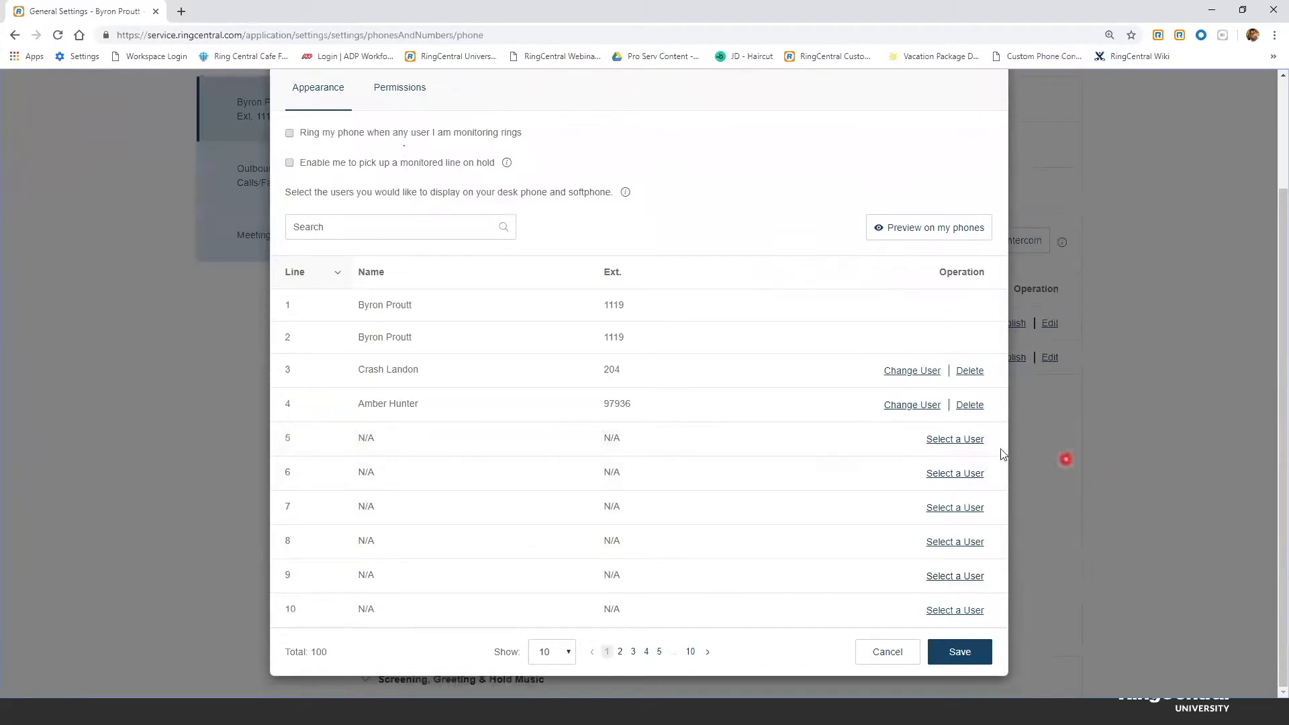
pyautogui.click(949, 439)
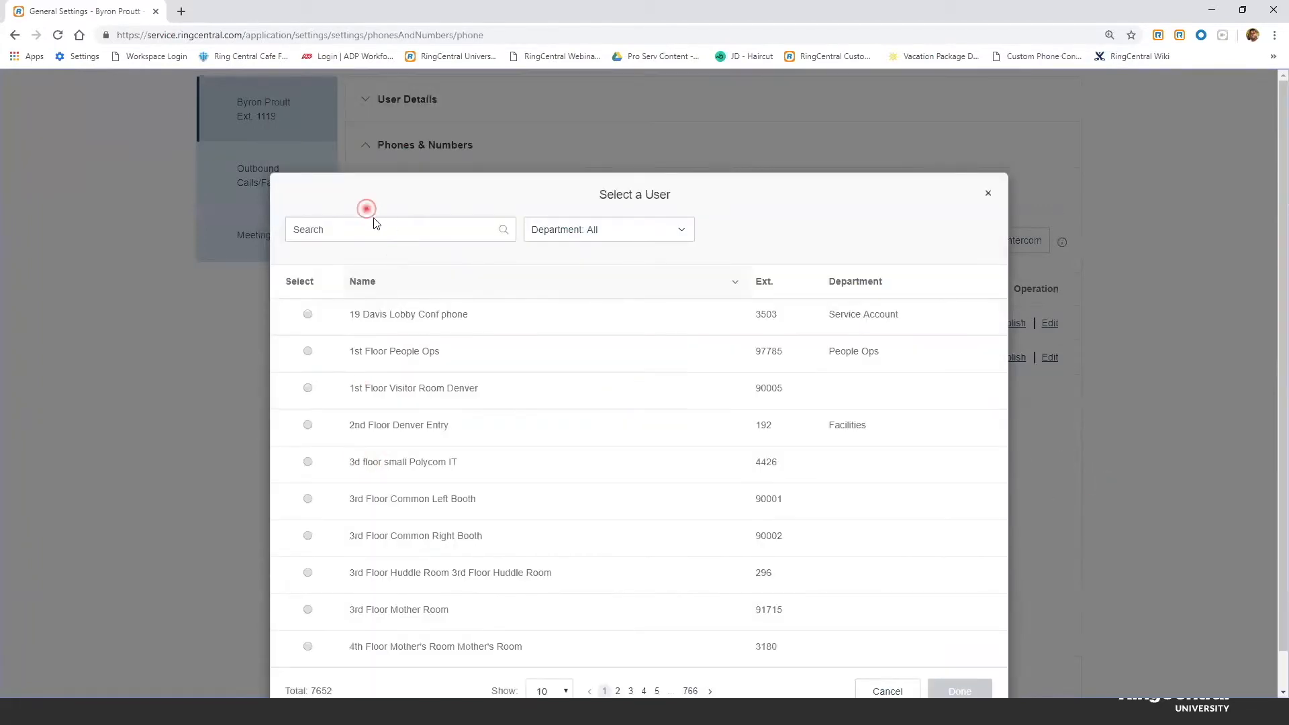
pyautogui.click(378, 226)
pyautogui.write('Evan F')
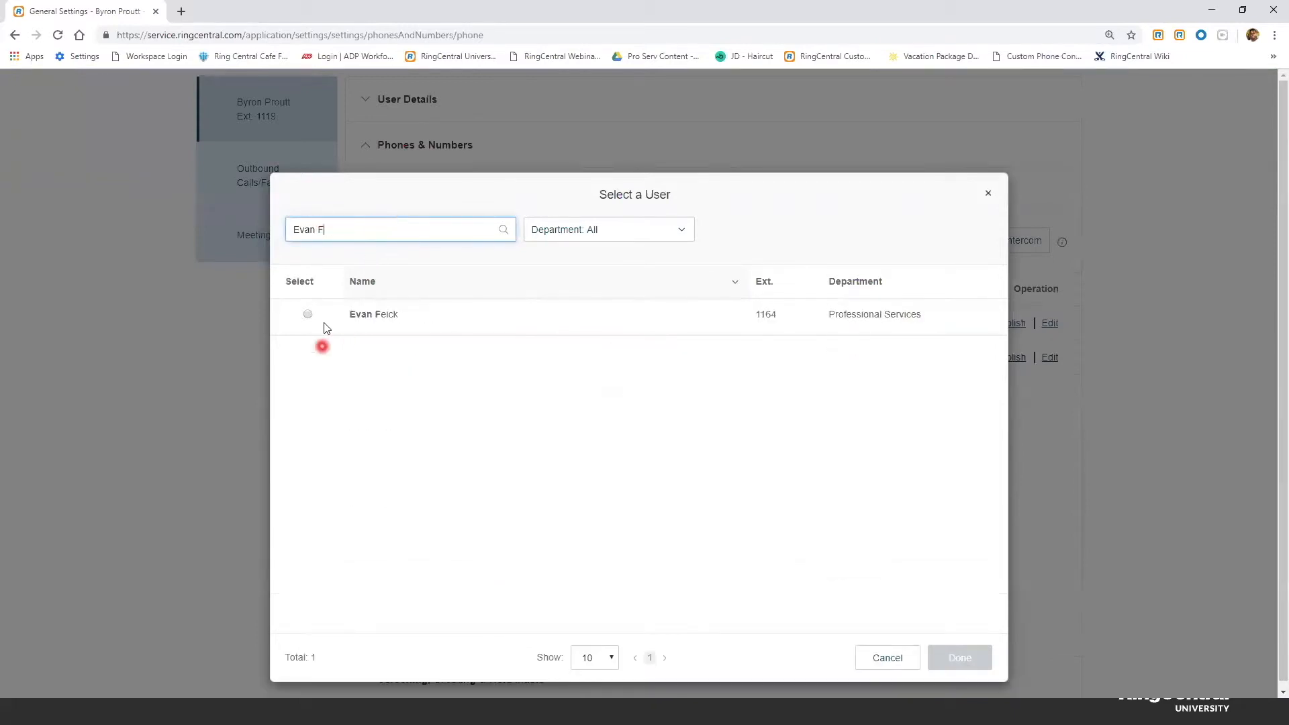
pyautogui.click(308, 313)
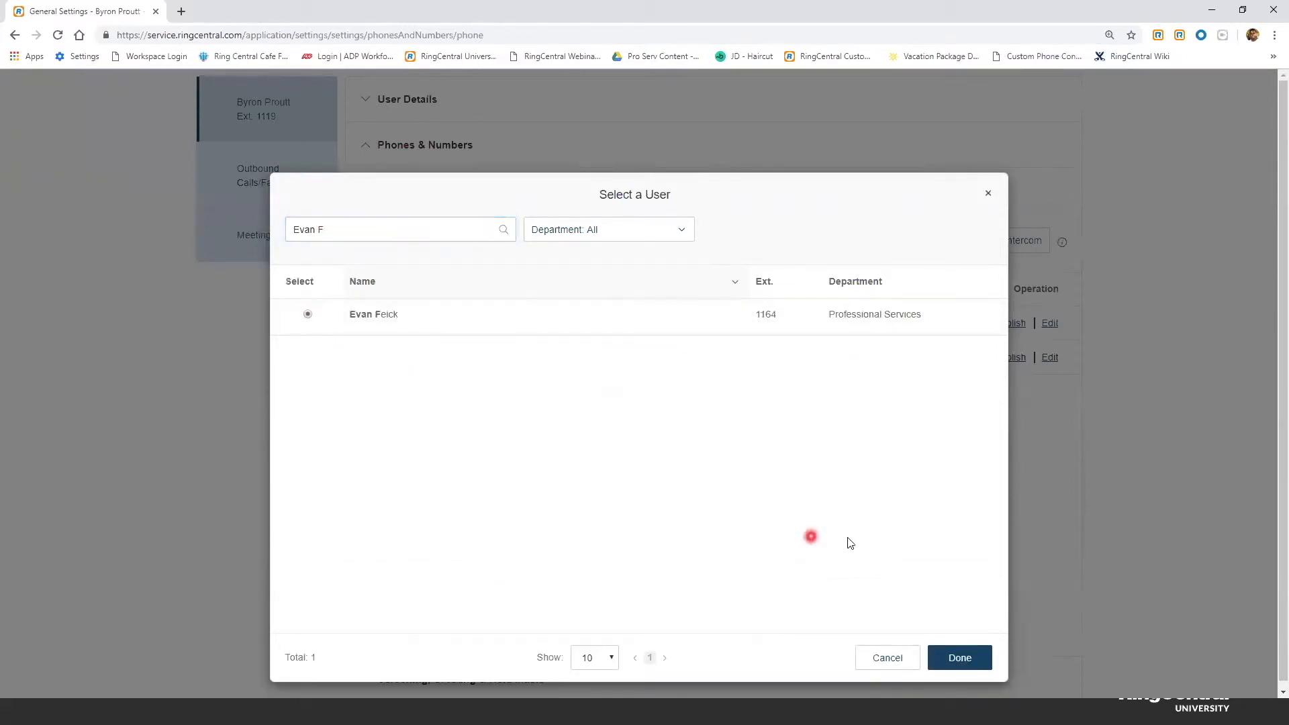
pyautogui.click(980, 656)
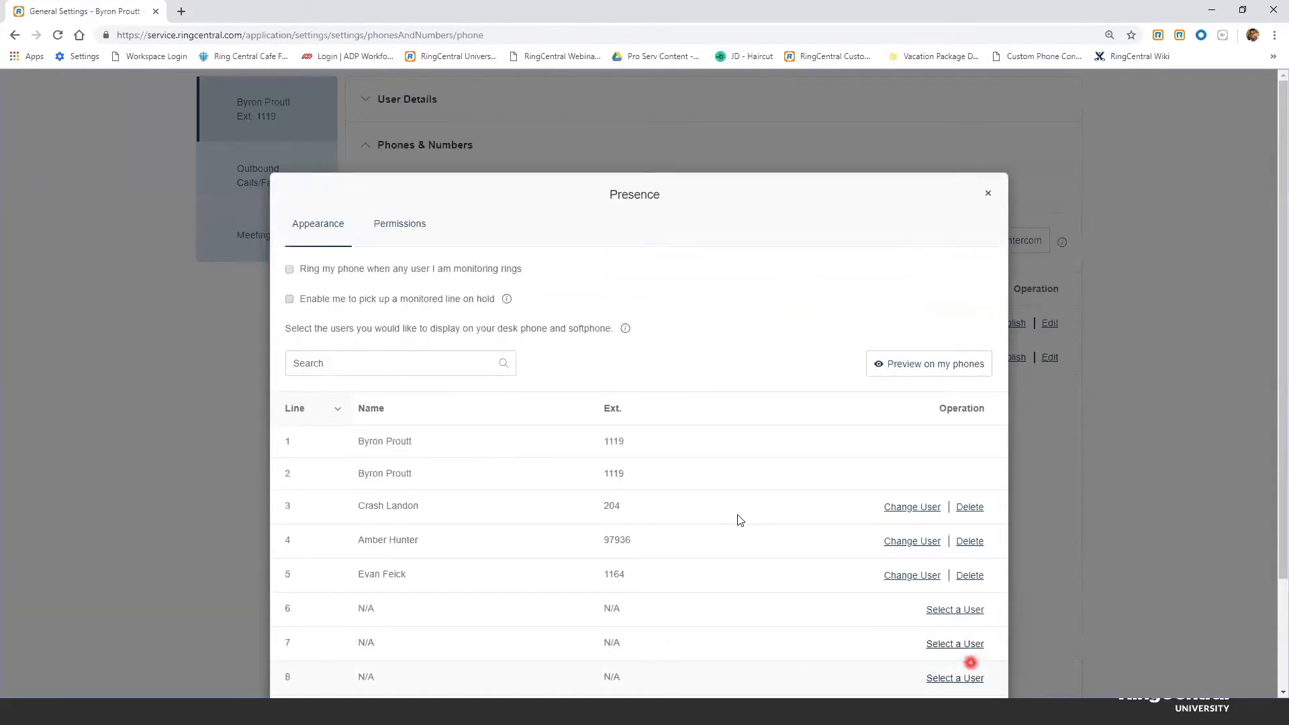
pyautogui.scroll(-2, 740, 520)
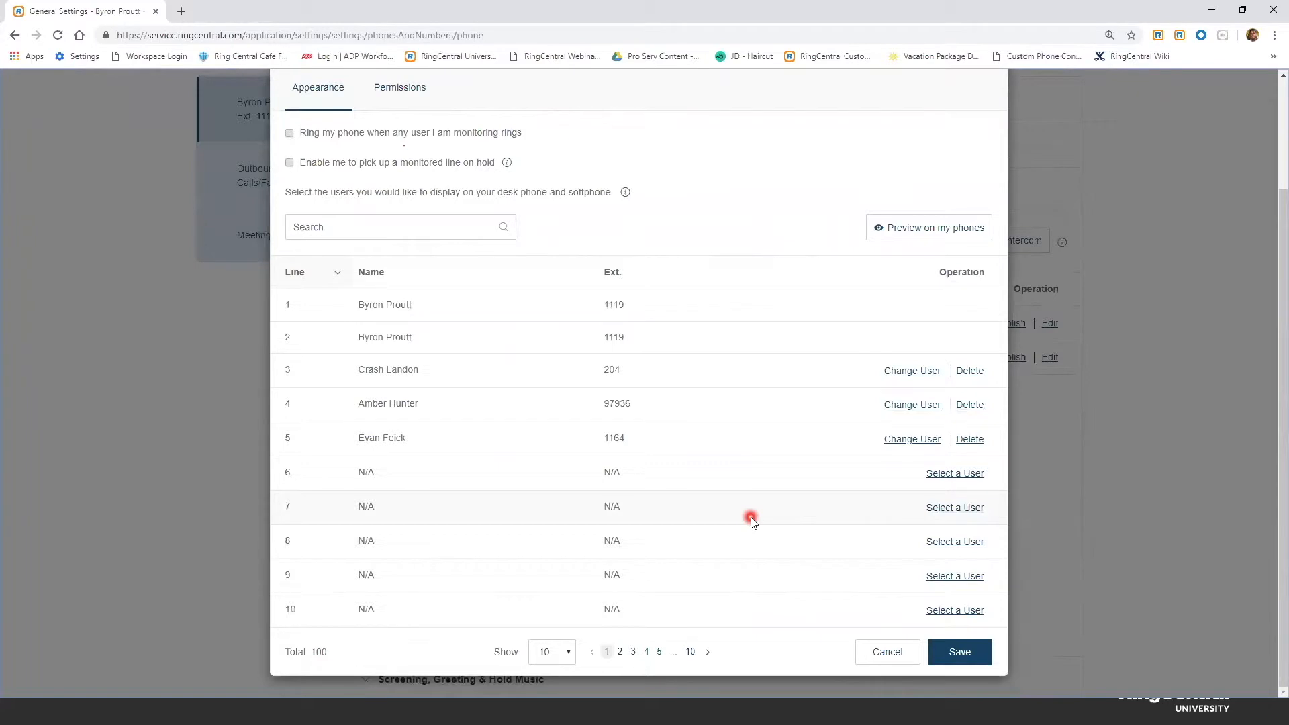
# Step: Save the line 3–5 presence assignments and answer Yes to the phone reboot warning
pyautogui.click(959, 657)
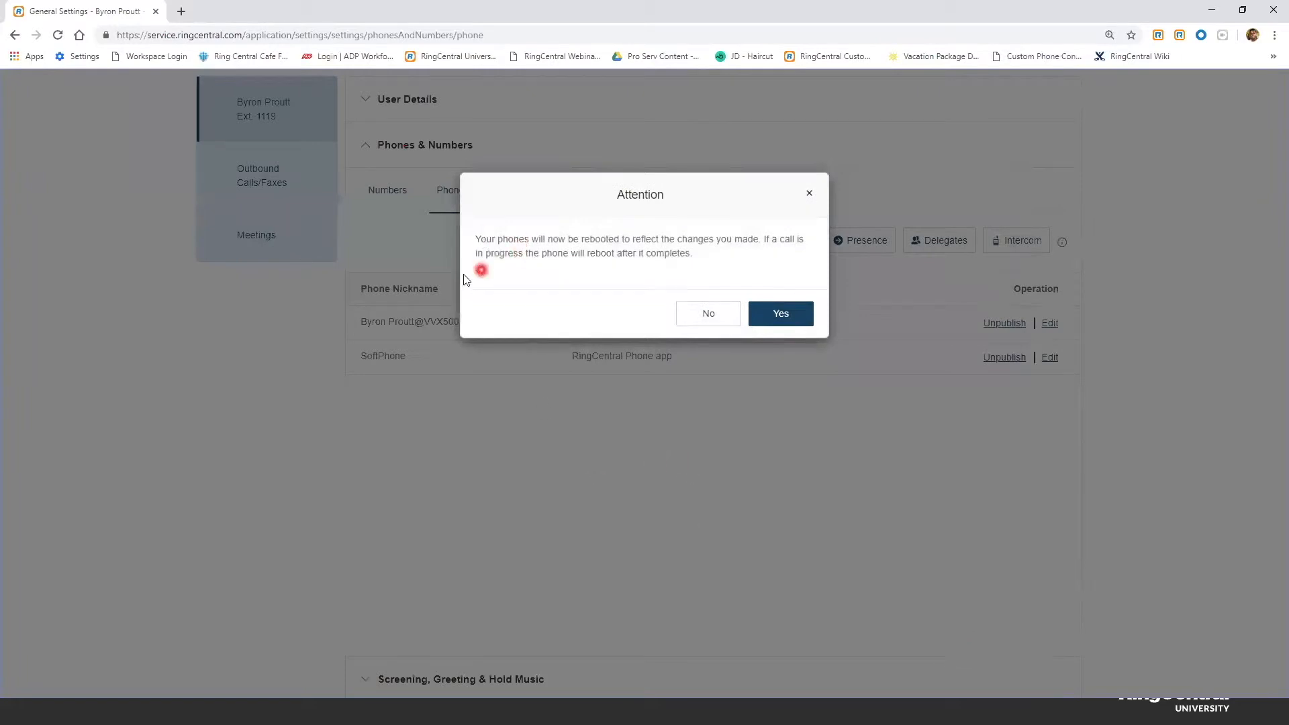
pyautogui.tripleClick(722, 254)
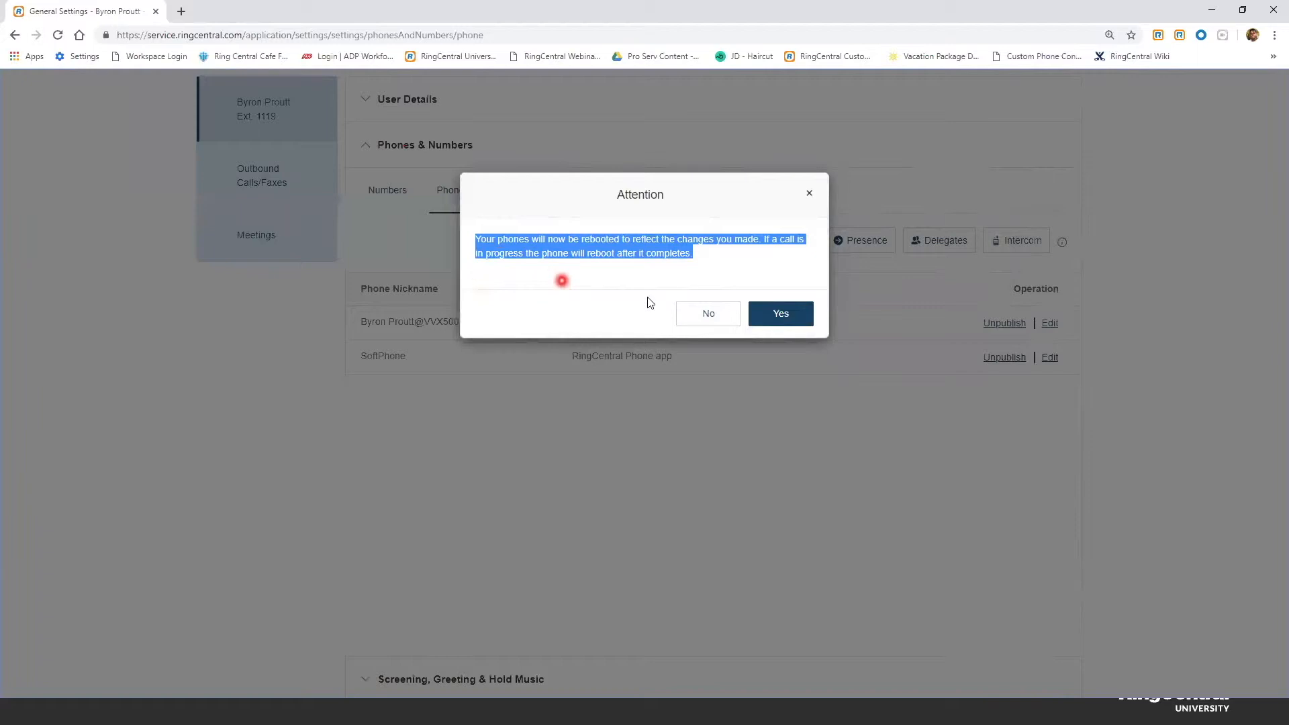
pyautogui.click(647, 276)
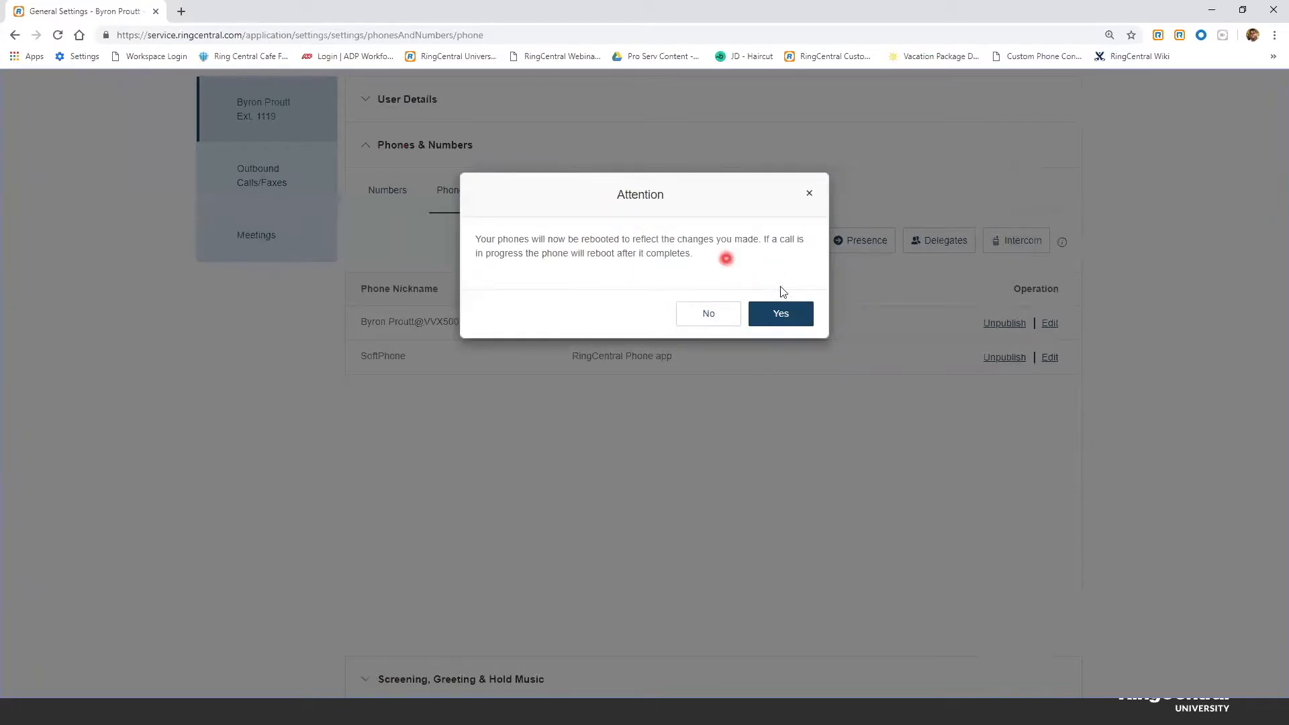
pyautogui.click(784, 313)
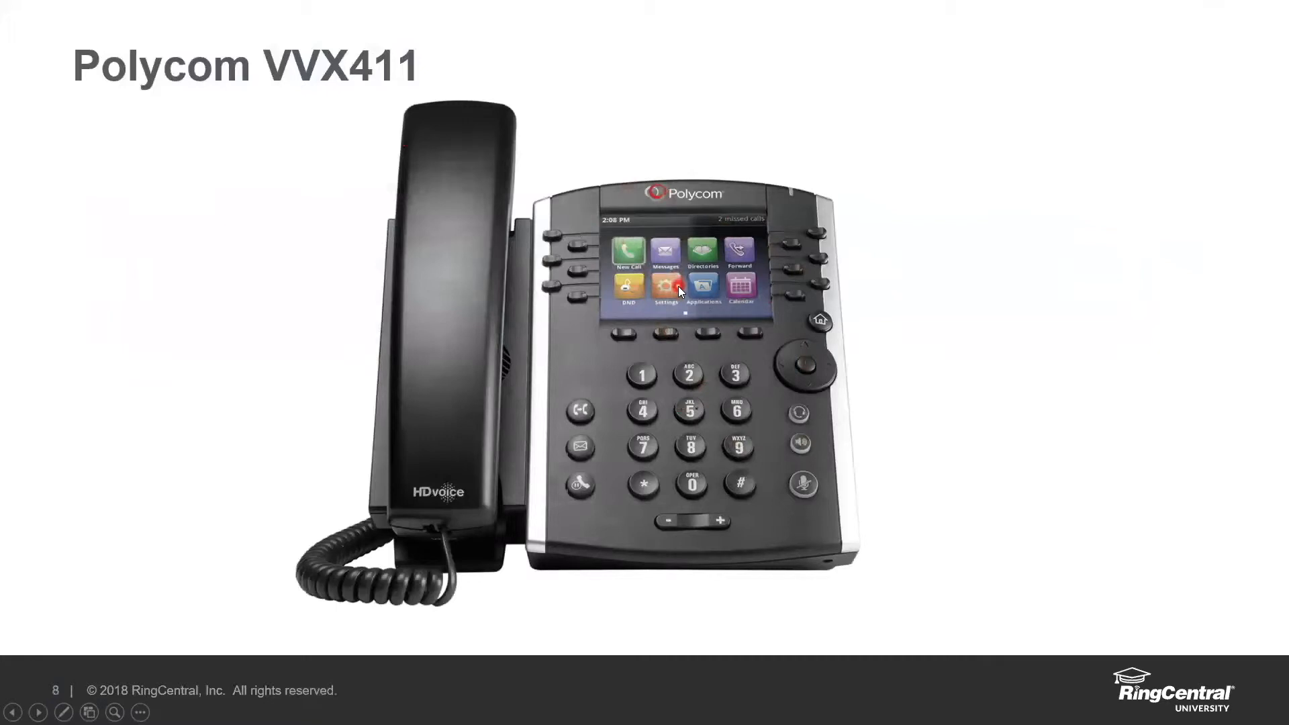
# Step: Advance the slideshow to slide 9 showing the phone's Home Key
pyautogui.press('Right')
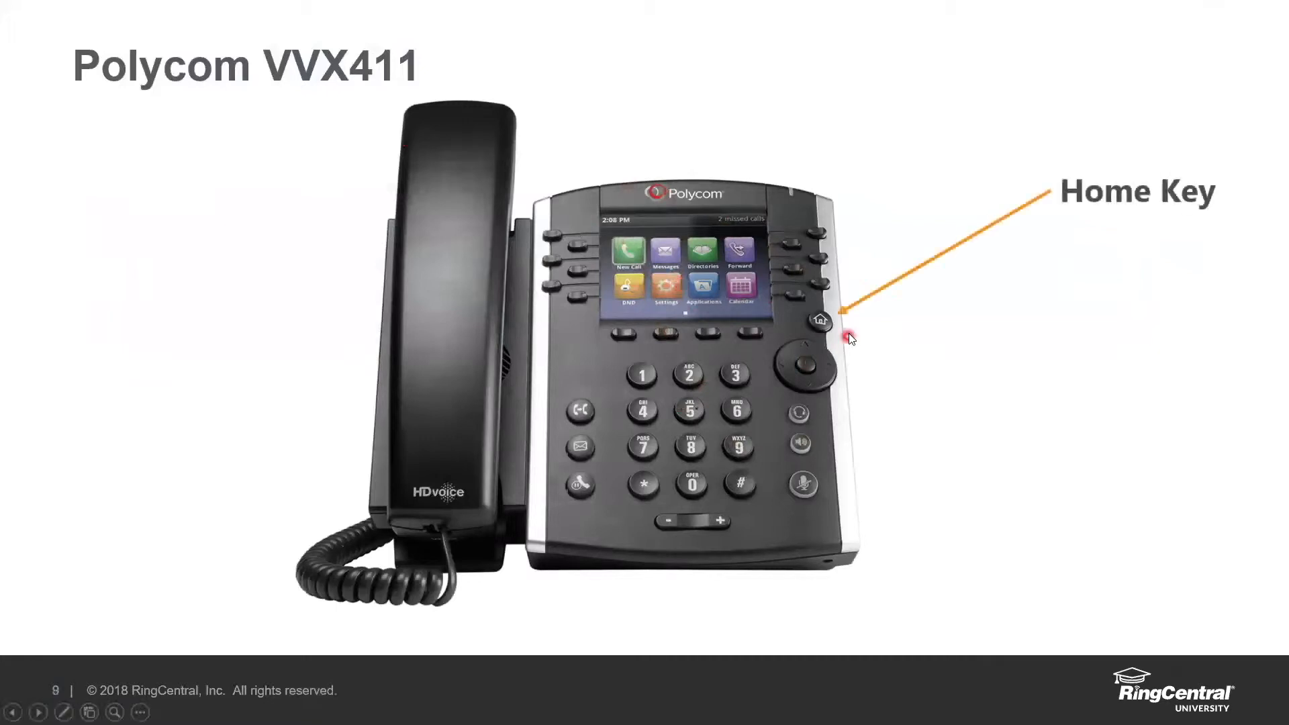